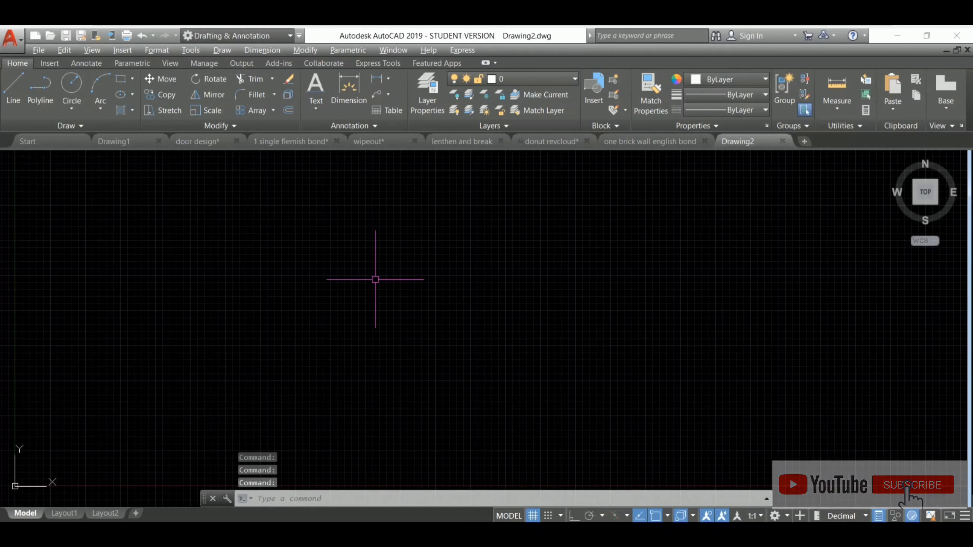
Draw a horizontal line about 18.73 units long in the upper part of the drawing, with Ortho on
type("l")
key("Return")
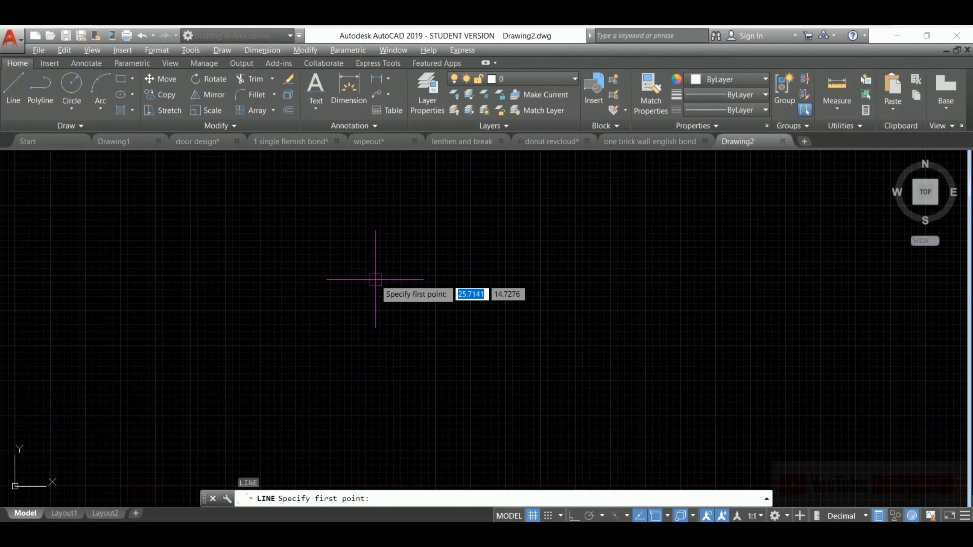
left_click(145, 227)
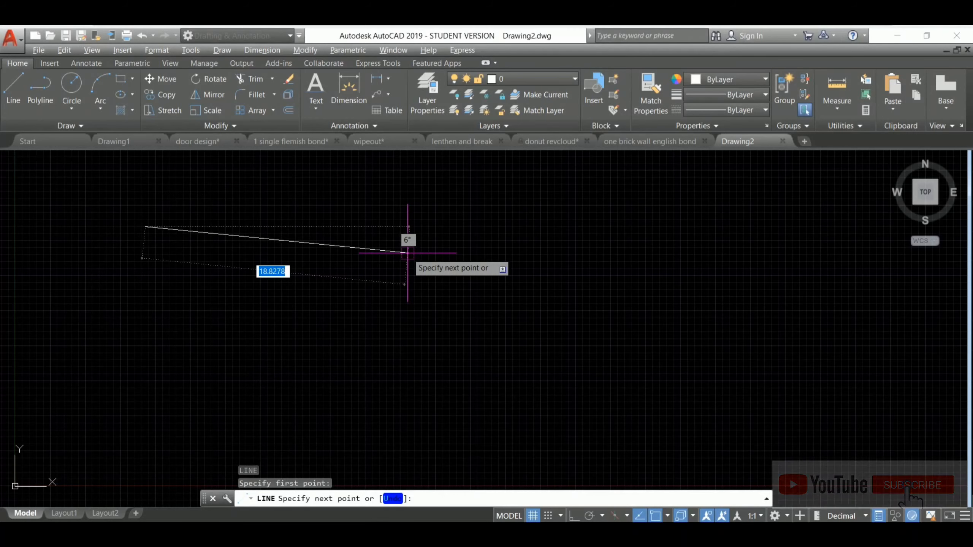
key("F8")
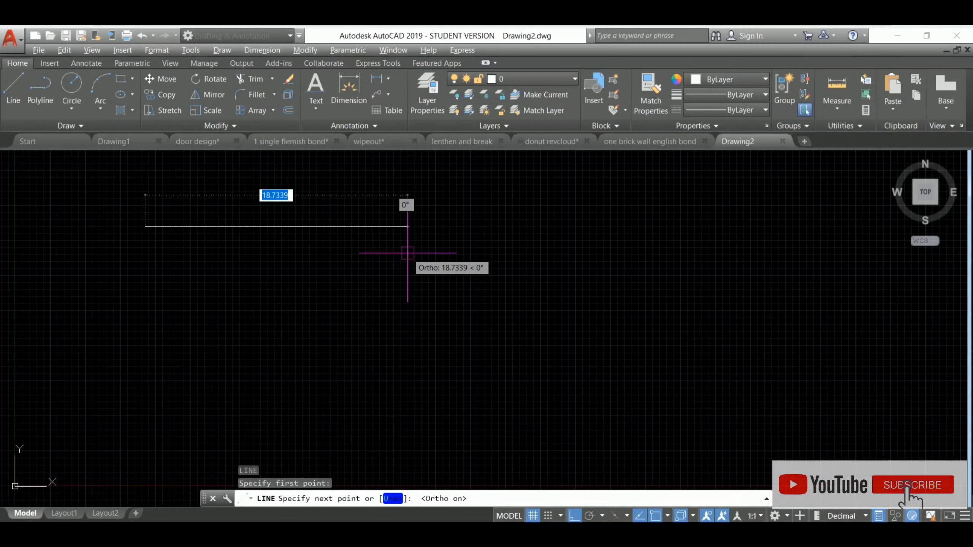
left_click(408, 253)
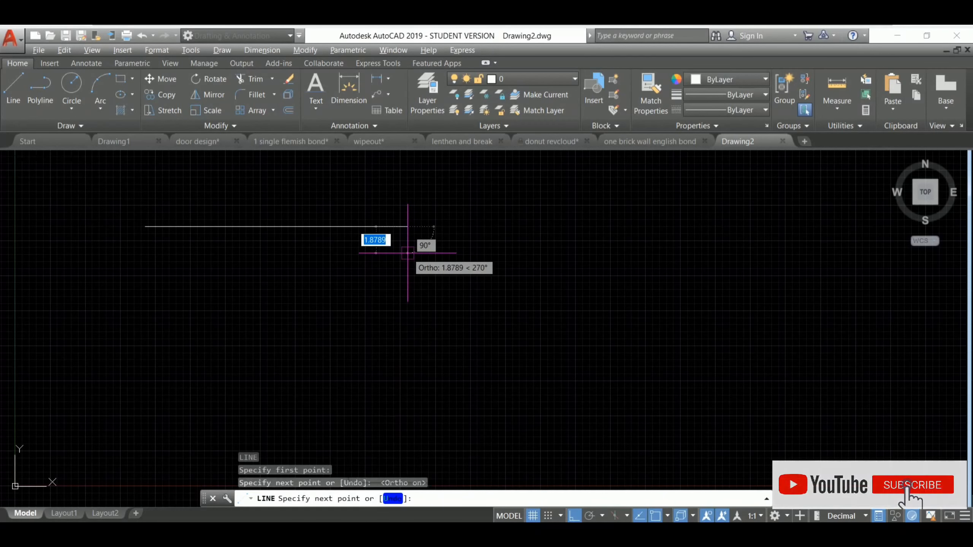
key("Return")
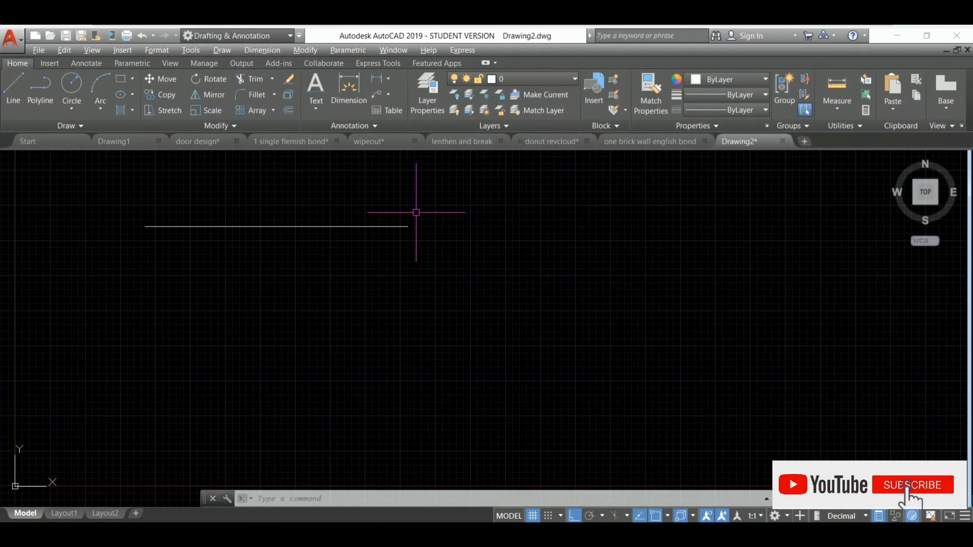
Offset the horizontal line 2 units downward
type("OFFSET")
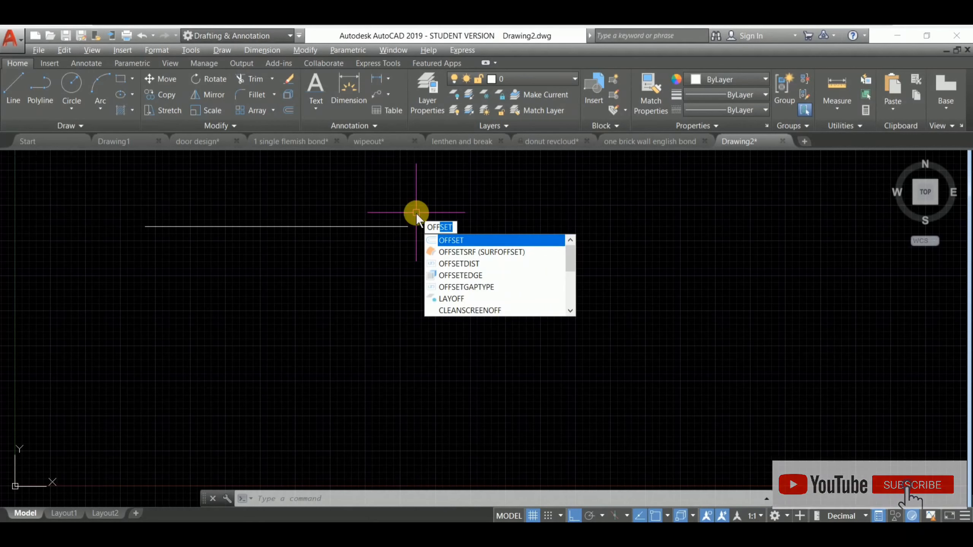
key("Return")
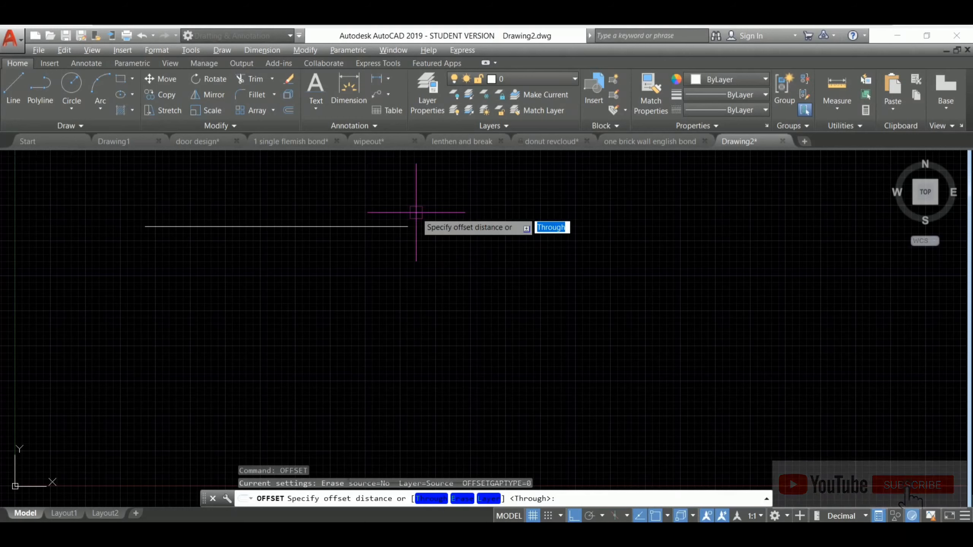
type("2")
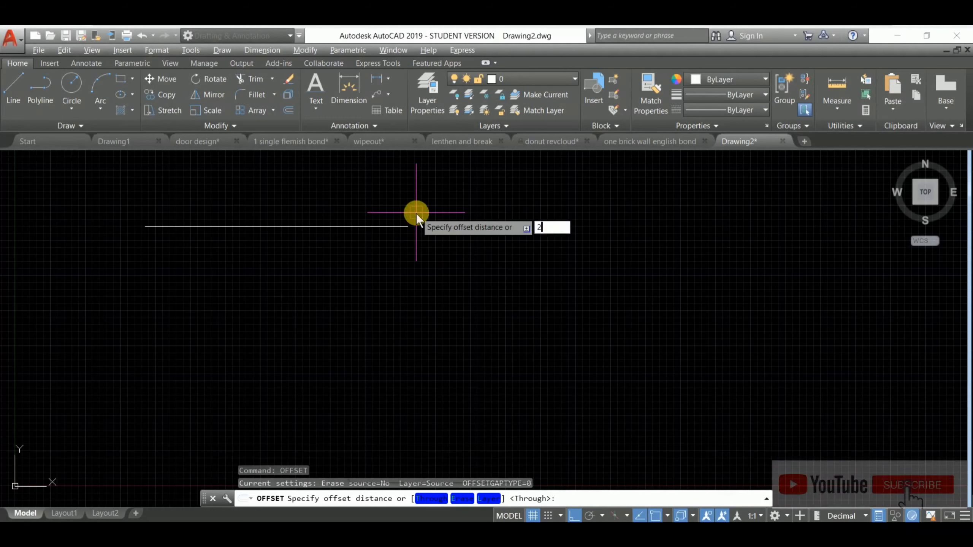
key("Return")
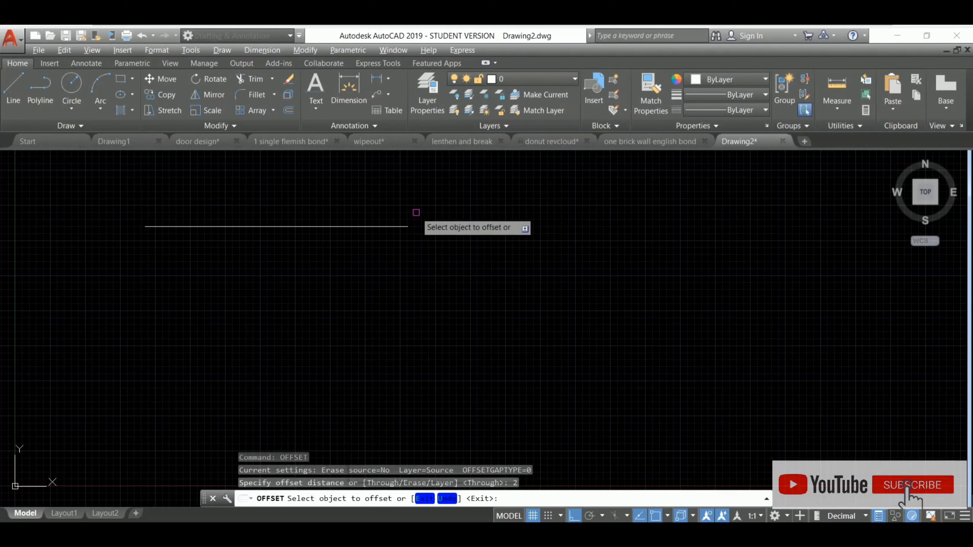
left_click(399, 228)
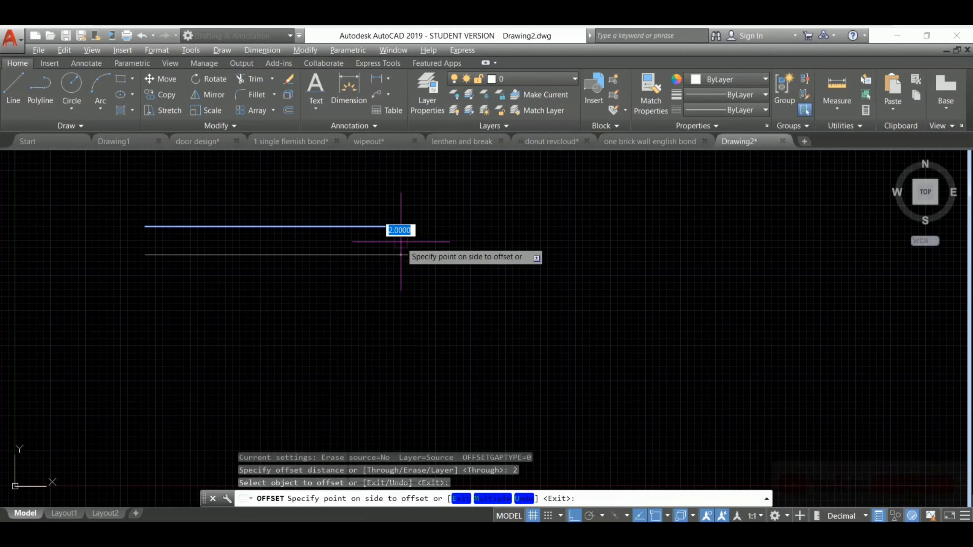
left_click(407, 253)
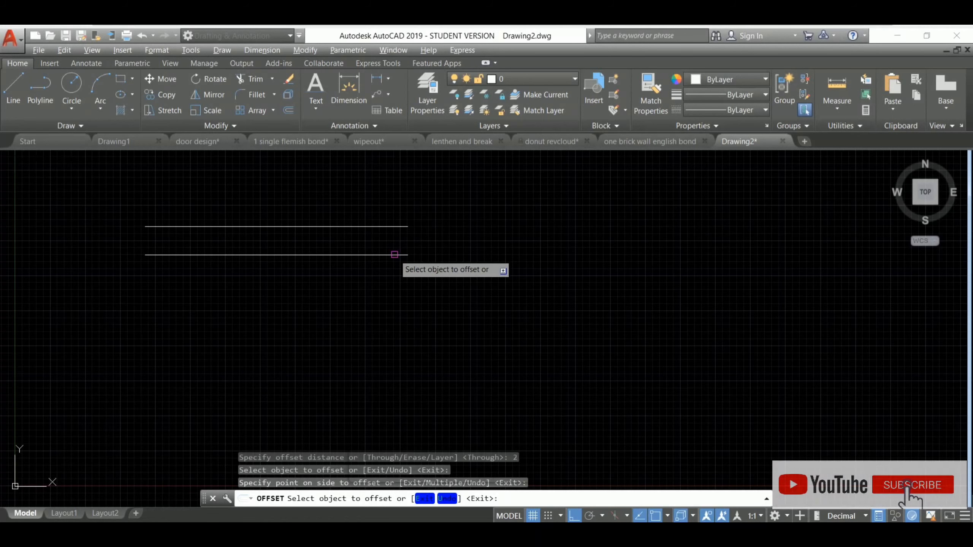
Offset the lowest line 2 units downward repeatedly to add six more parallel lines, and end the command
left_click(393, 255)
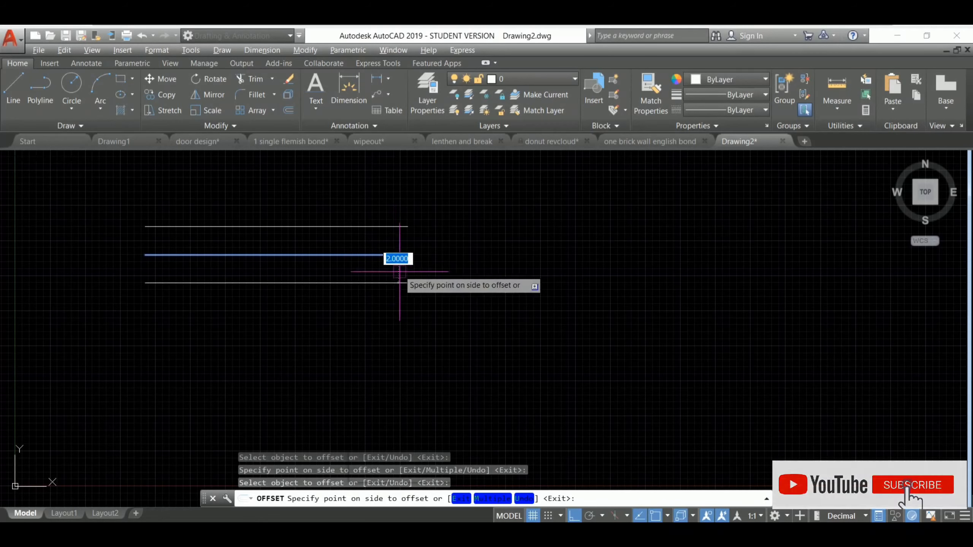
left_click(403, 286)
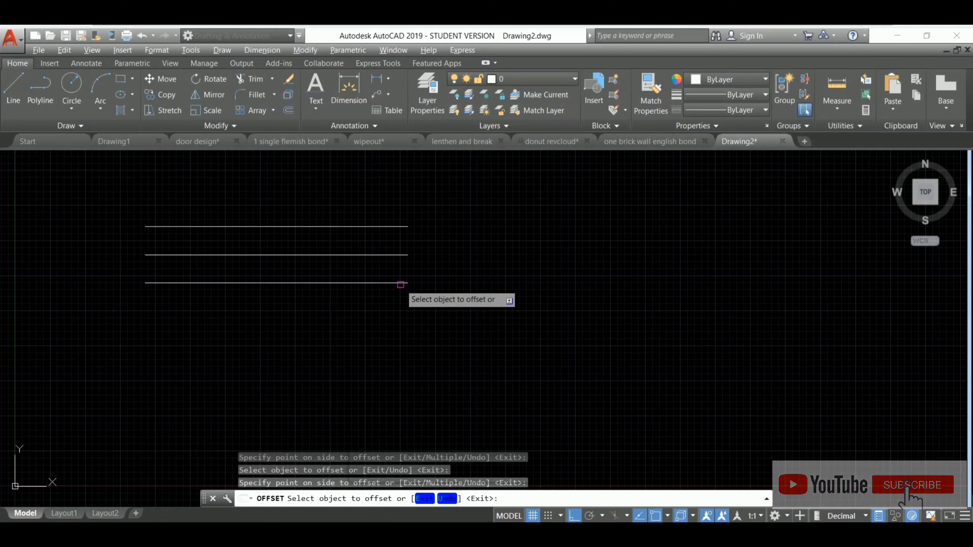
left_click(402, 283)
left_click(400, 306)
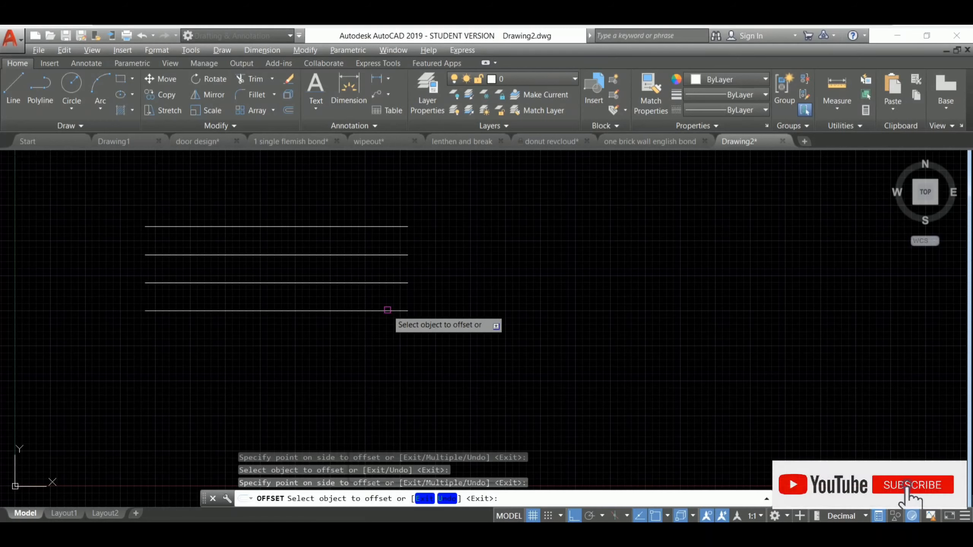
left_click(388, 311)
left_click(389, 330)
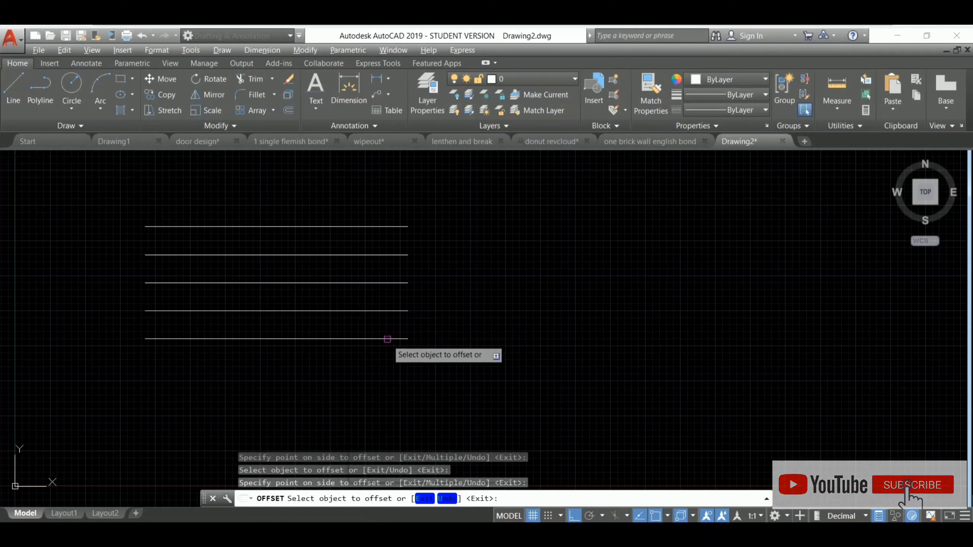
left_click(387, 339)
left_click(387, 357)
left_click(387, 367)
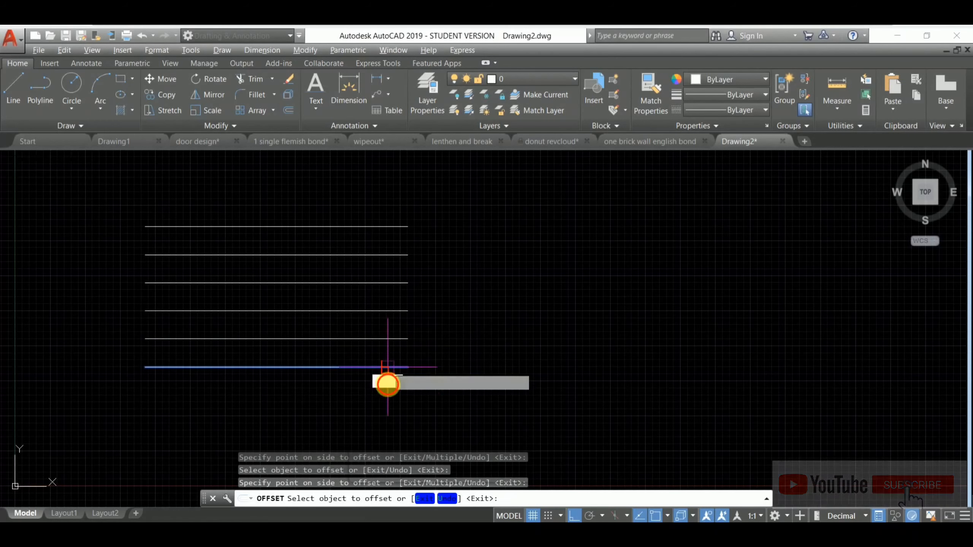
left_click(388, 383)
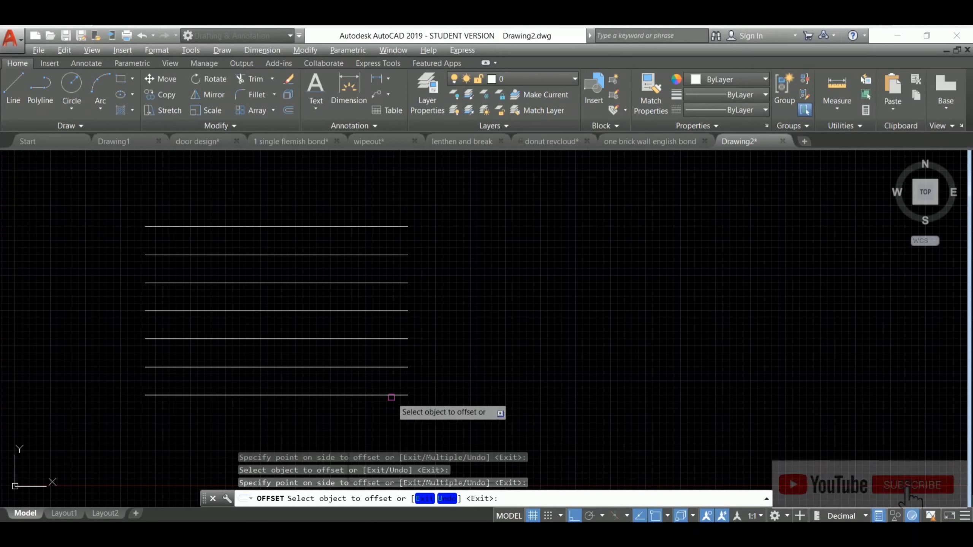
left_click(391, 395)
left_click(392, 410)
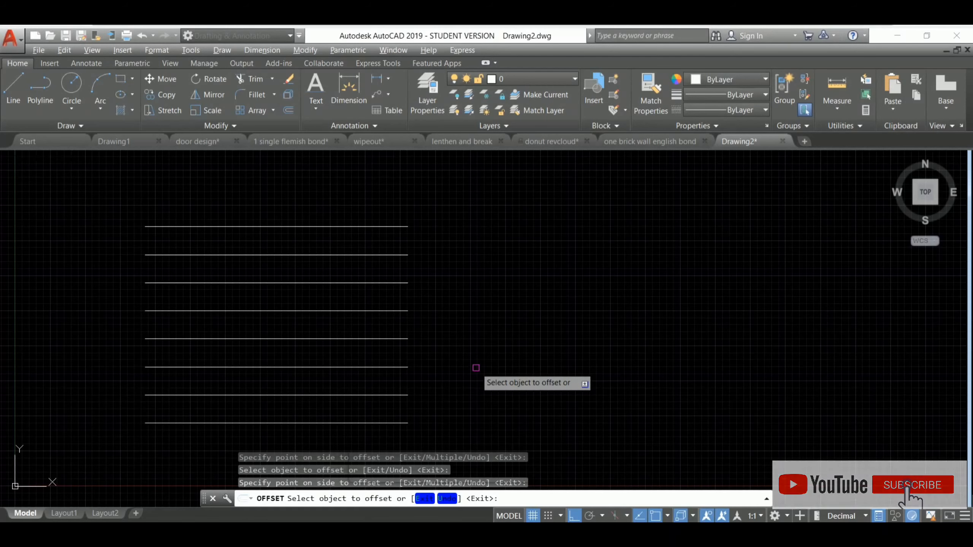
key("Escape")
Offset the short vertical line at the strip's left end 5 units to the right, four times in succession
type("off")
key("Return")
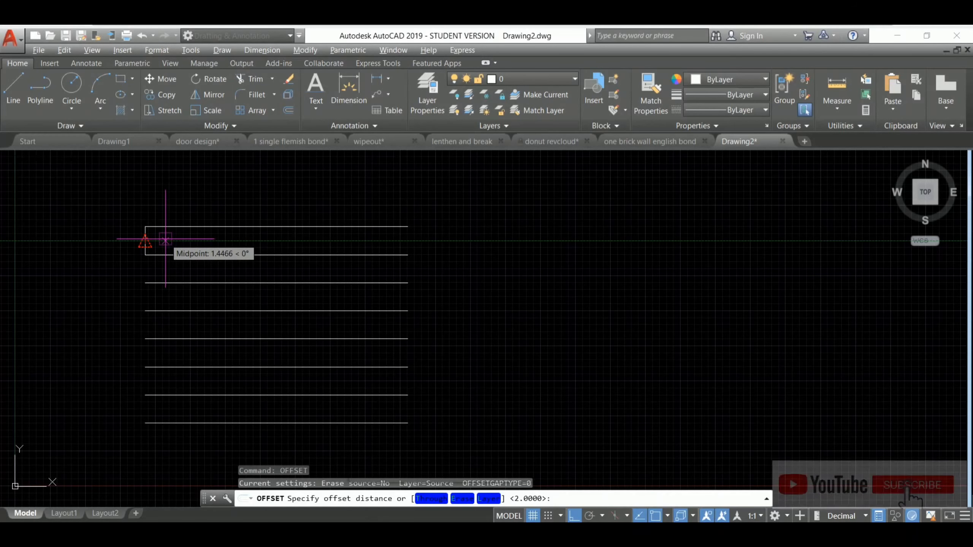
type("5")
key("Return")
left_click(145, 240)
left_click(191, 240)
left_click(215, 240)
left_click(264, 241)
left_click(285, 242)
left_click(345, 242)
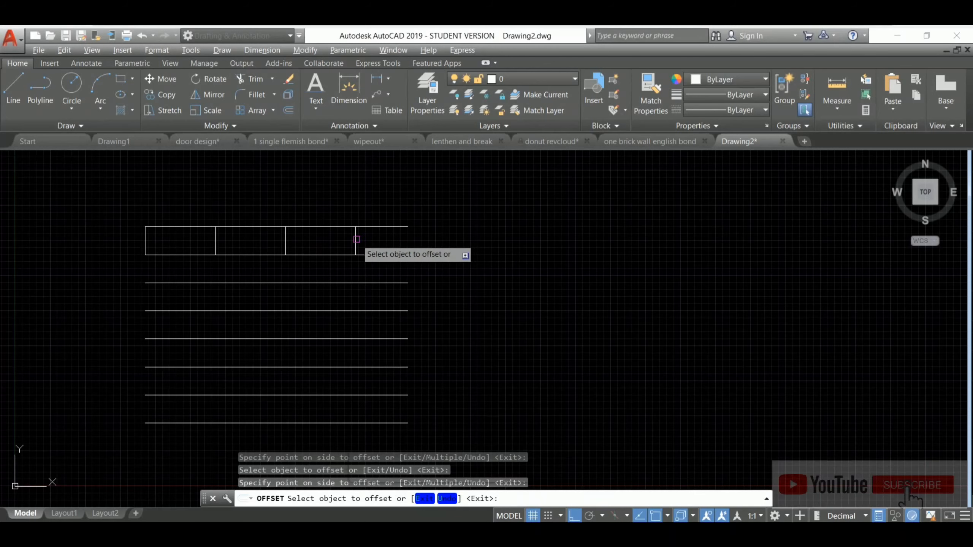
left_click(355, 239)
left_click(429, 241)
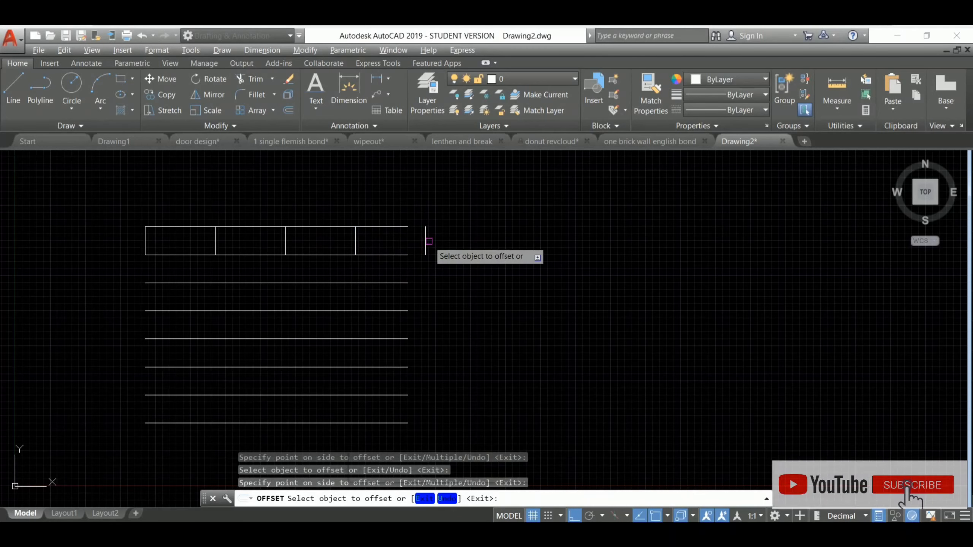
key("Escape")
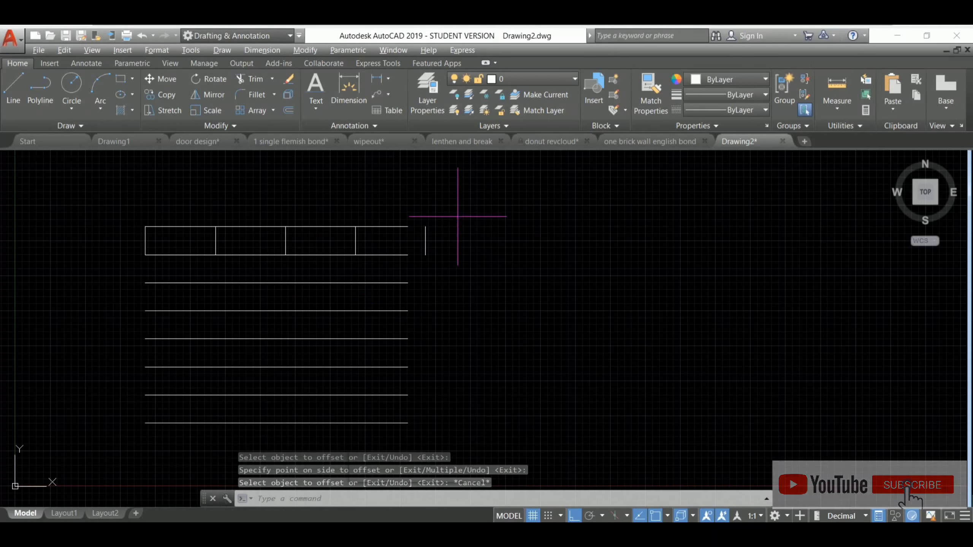
Delete the vertical line lying beyond the right ends of the horizontal lines
left_click_drag(458, 217, 427, 249)
left_click(480, 252)
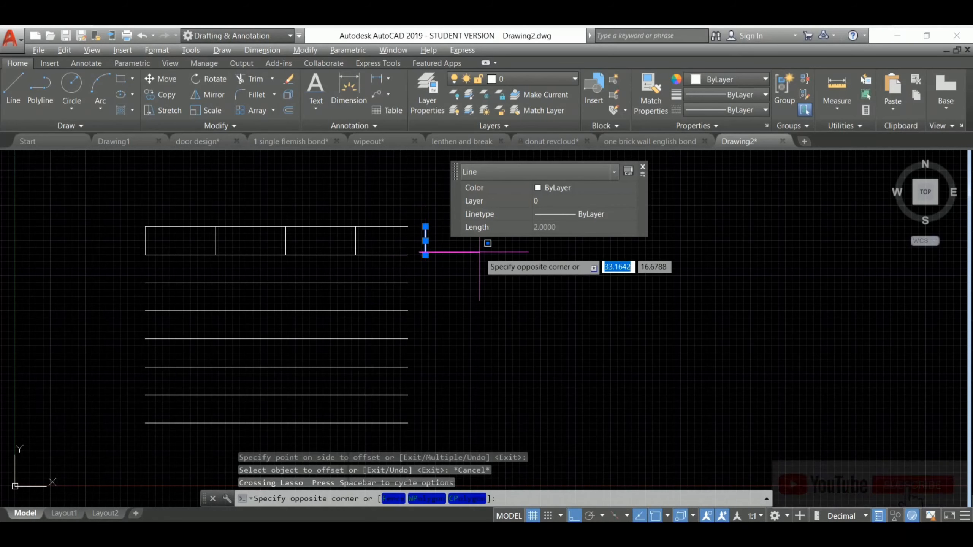
key("Escape")
key("Delete")
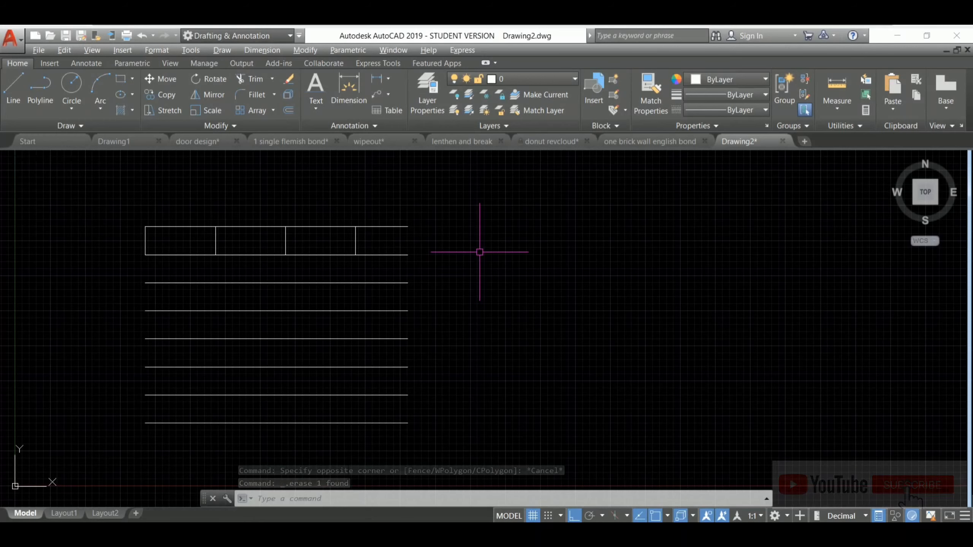
Erase the six horizontal lines below the divided strip
left_click(444, 268)
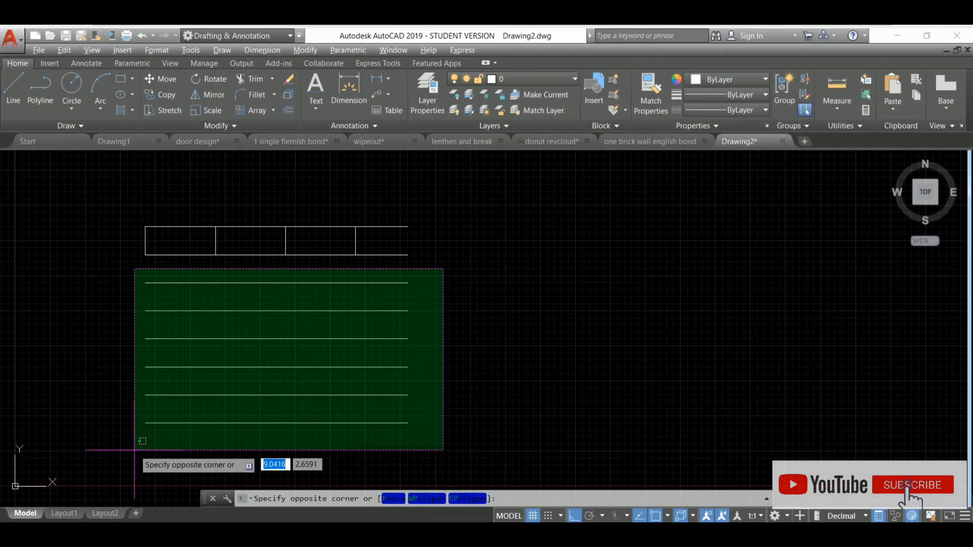
left_click(135, 450)
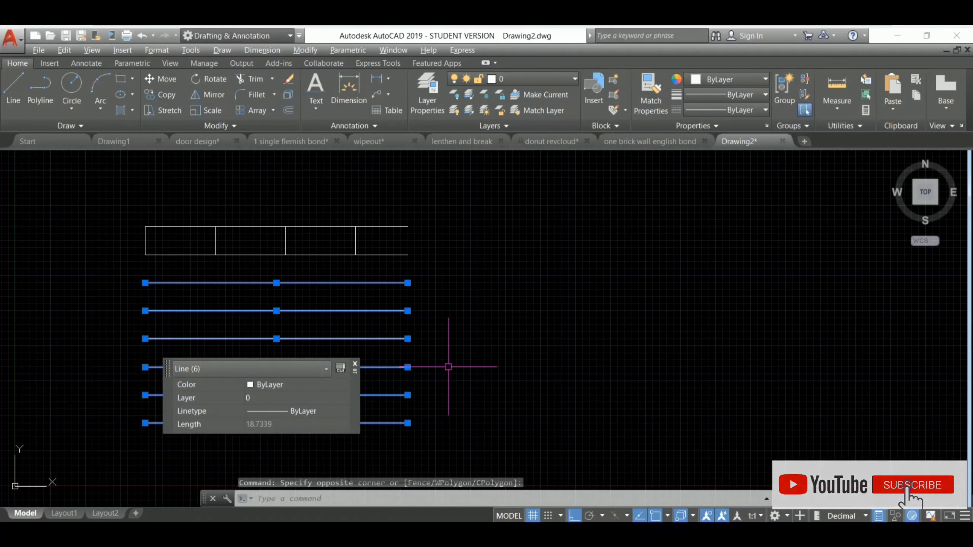
type("E")
key("Return")
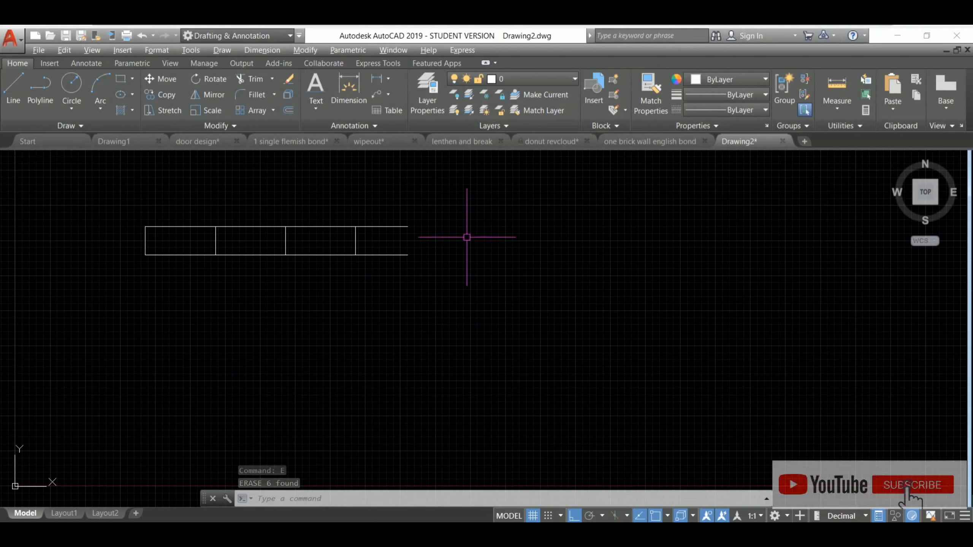
type("off")
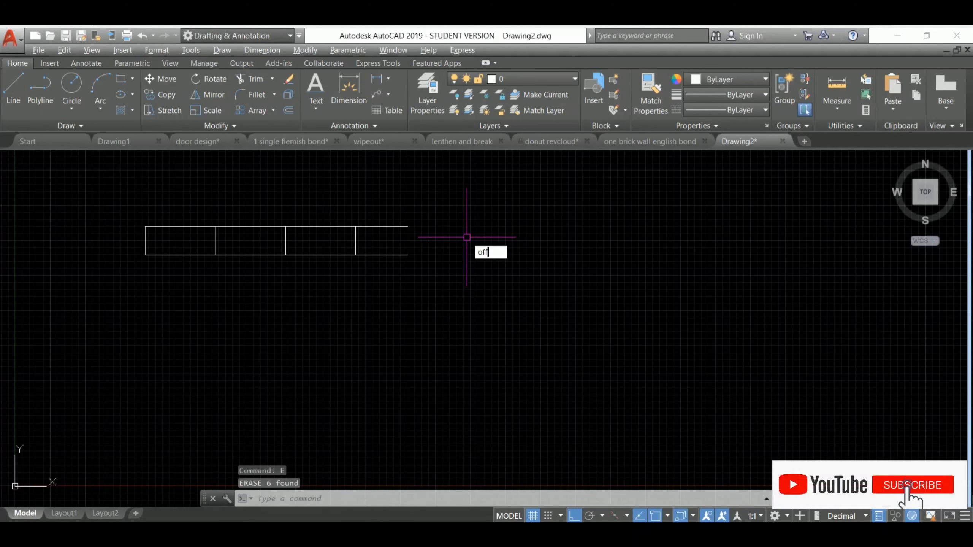
key("Return")
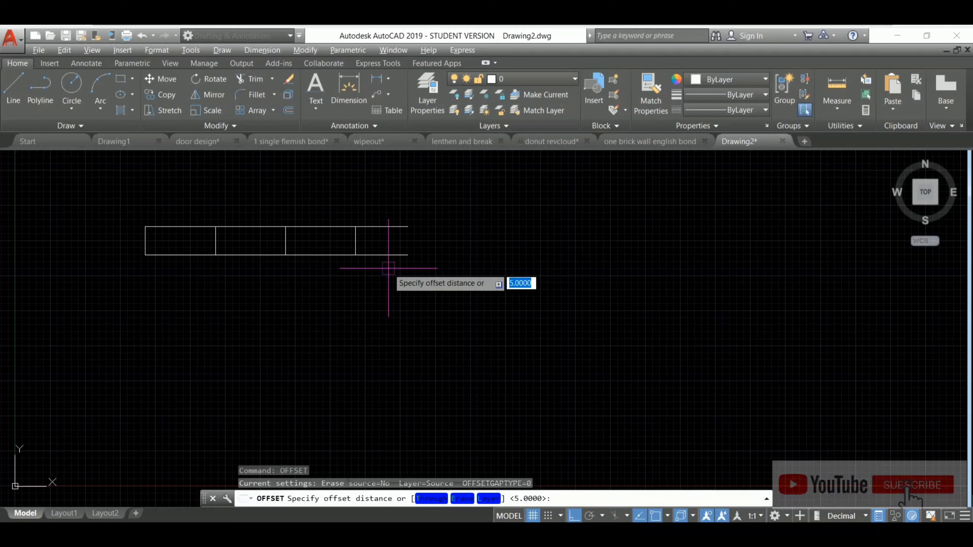
type("2")
key("Return")
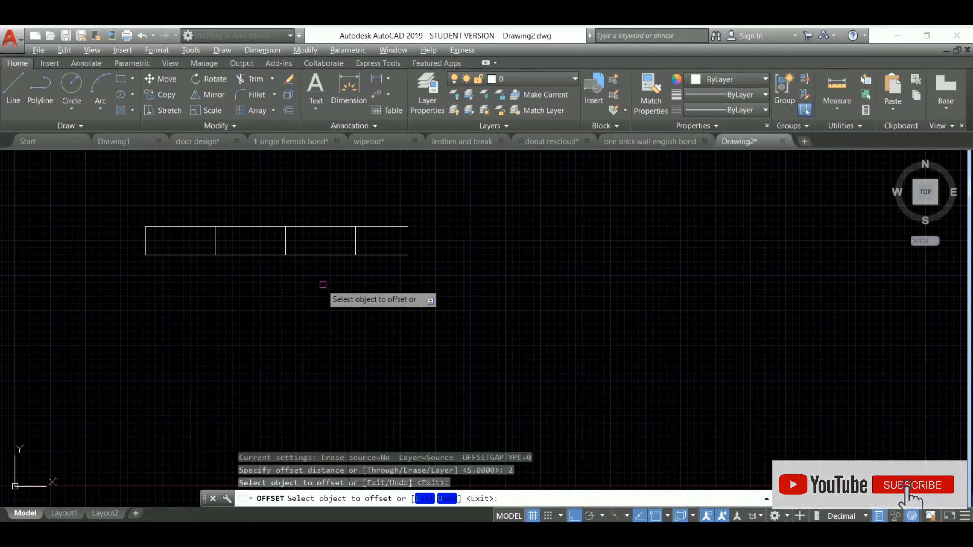
left_click(418, 209)
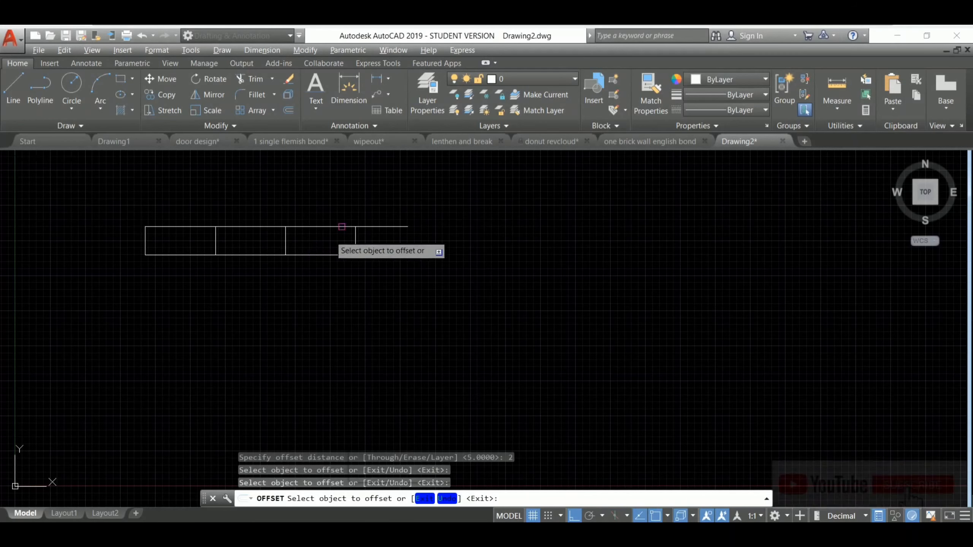
key("Escape")
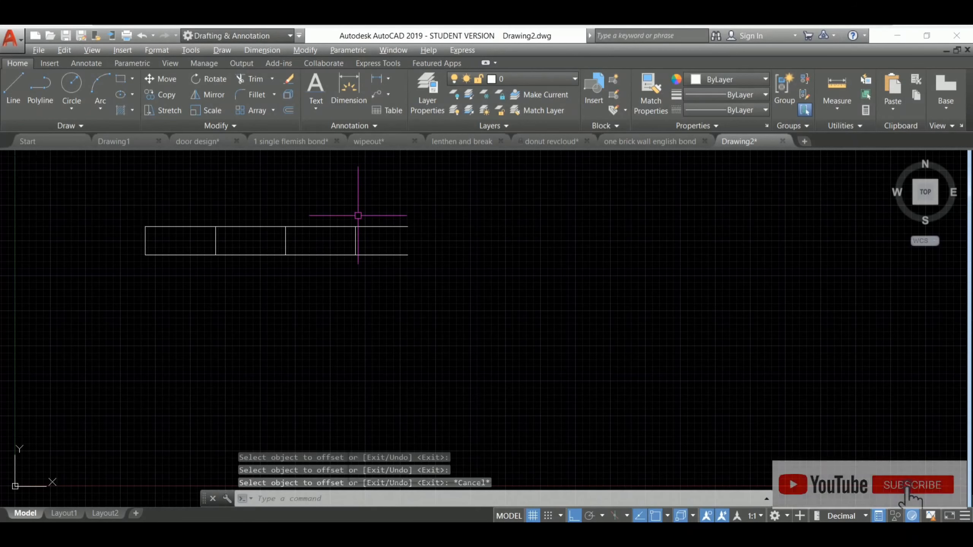
mouse_move(446, 196)
left_mouse_down()
mouse_move(245, 278)
mouse_move(242, 292)
left_mouse_up()
key("Escape")
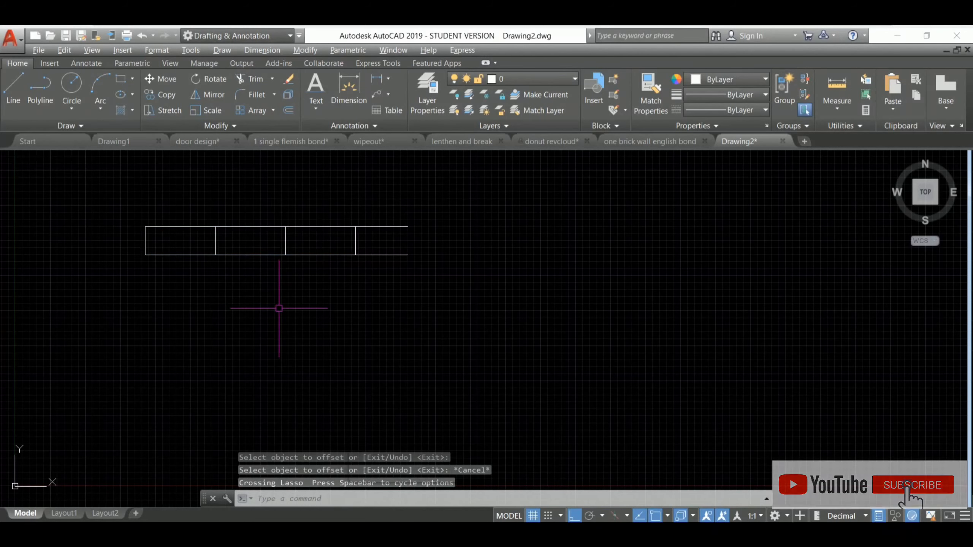
left_click(446, 192)
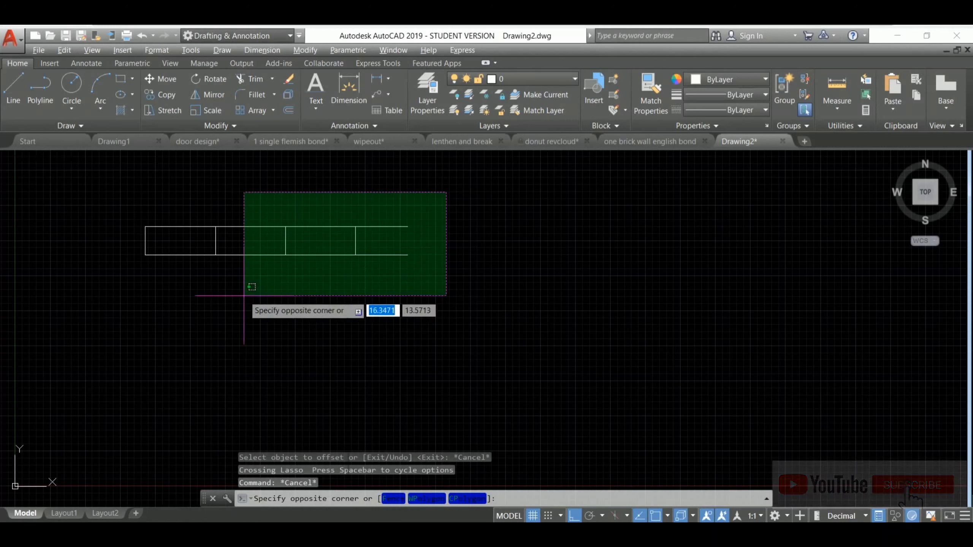
left_click(101, 327)
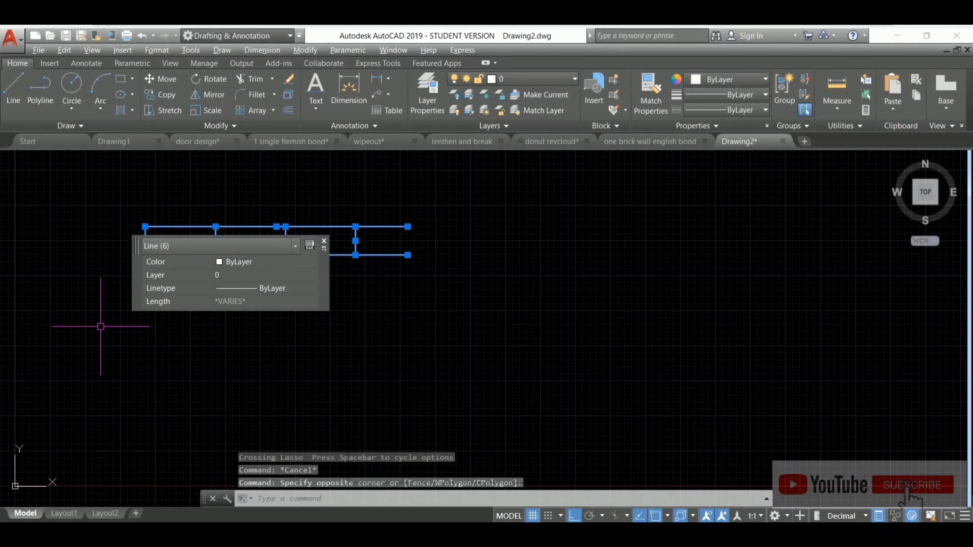
Offset each of the strip's four vertical lines 2 units to the right and end the command
type("OFFSET")
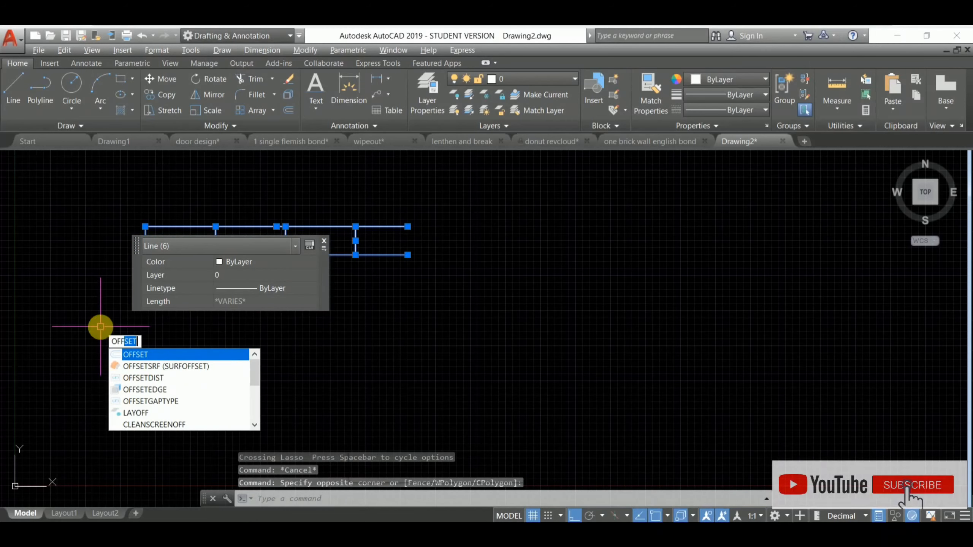
key("Return")
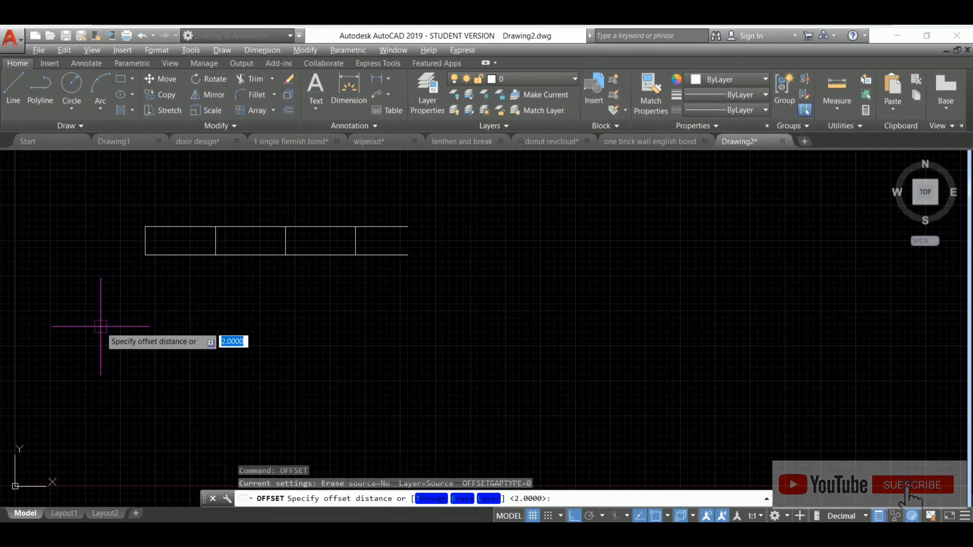
key("Return")
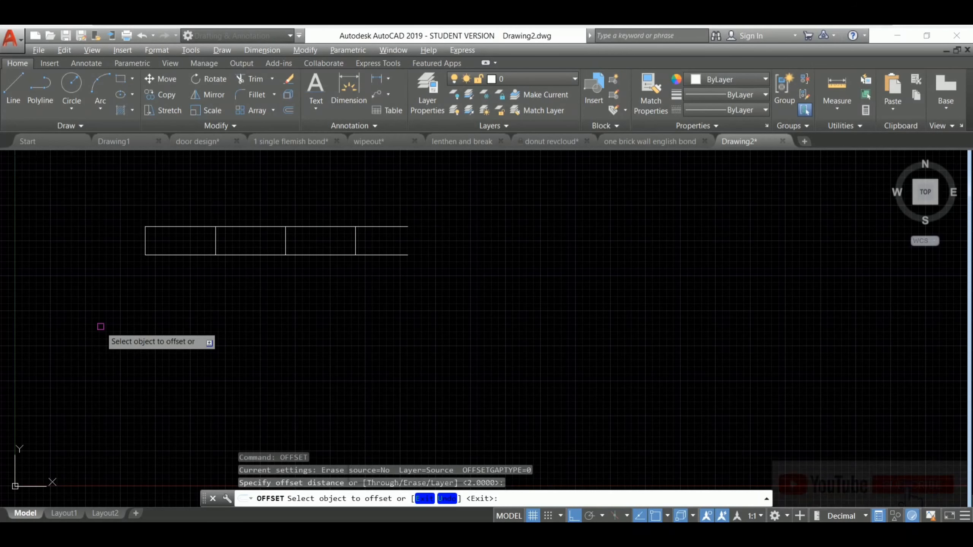
left_click(145, 251)
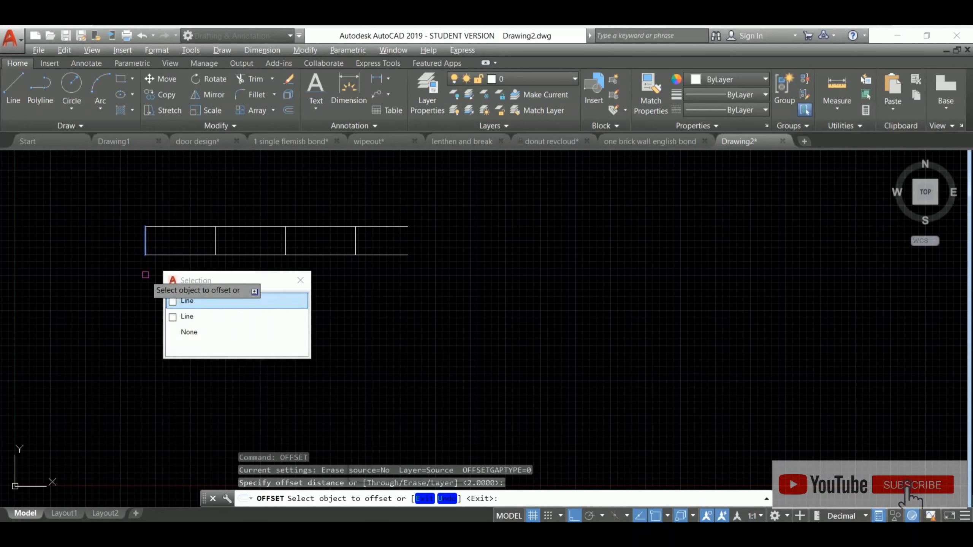
left_click(157, 257)
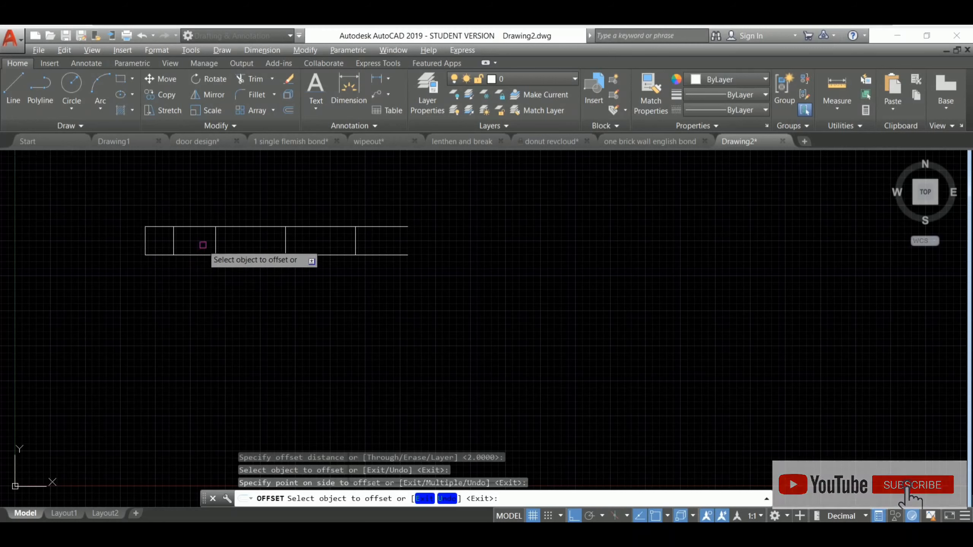
left_click(215, 244)
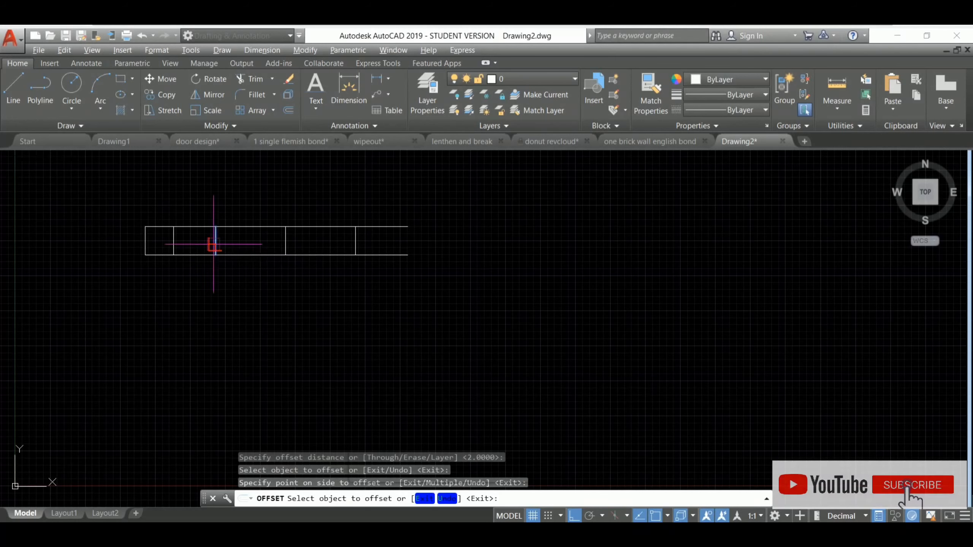
left_click(239, 244)
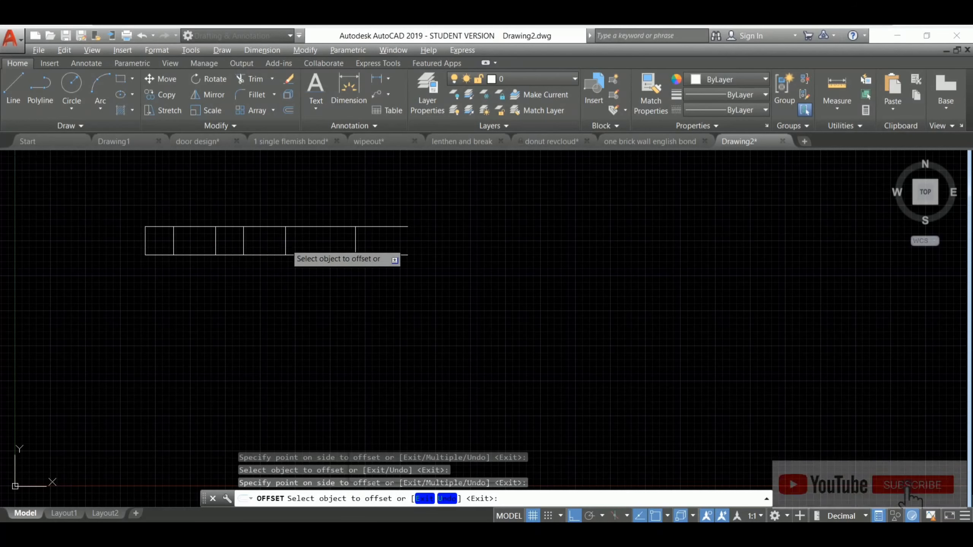
left_click(285, 244)
left_click(314, 241)
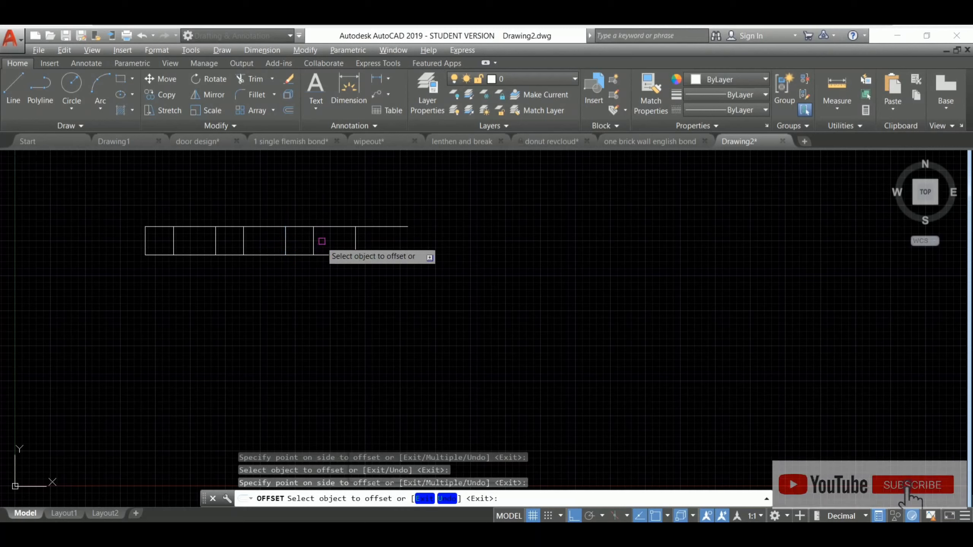
left_click(354, 241)
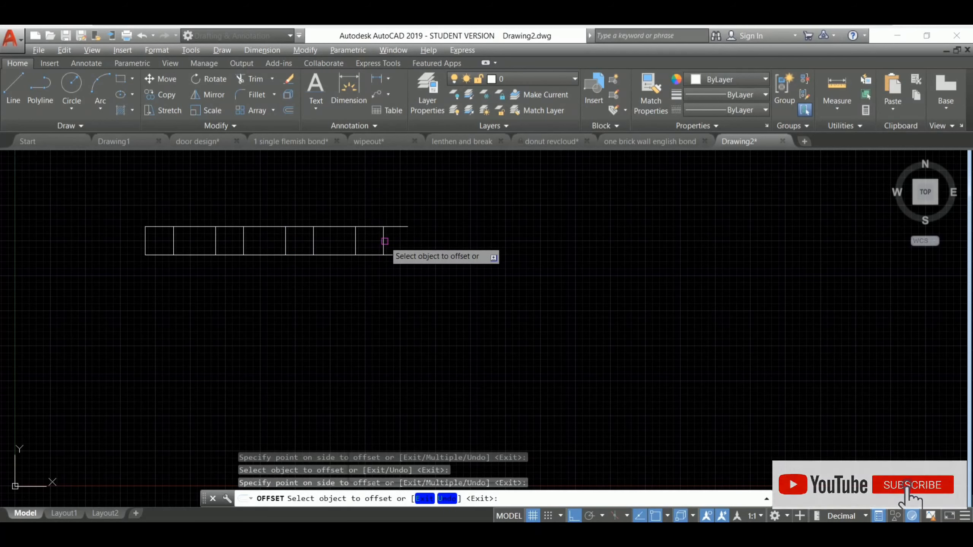
key("Escape")
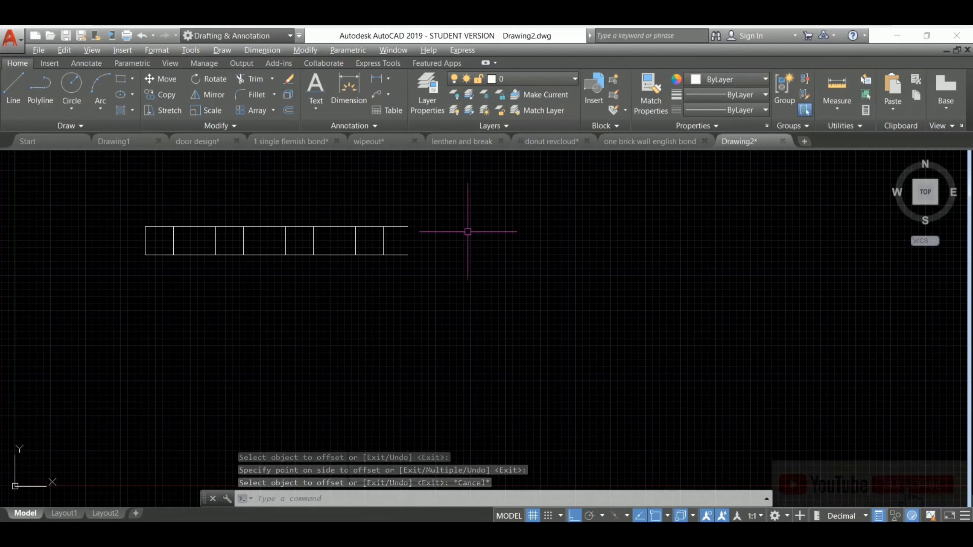
left_click_drag(466, 206, 141, 325)
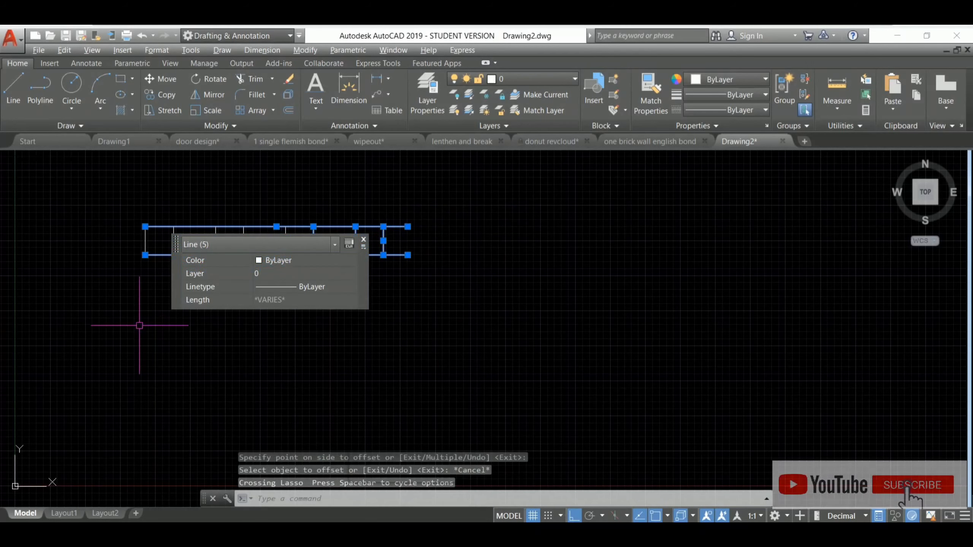
mouse_move(466, 199)
left_mouse_down()
mouse_move(252, 283)
mouse_move(442, 179)
left_mouse_up()
left_click(442, 179)
left_click(443, 179)
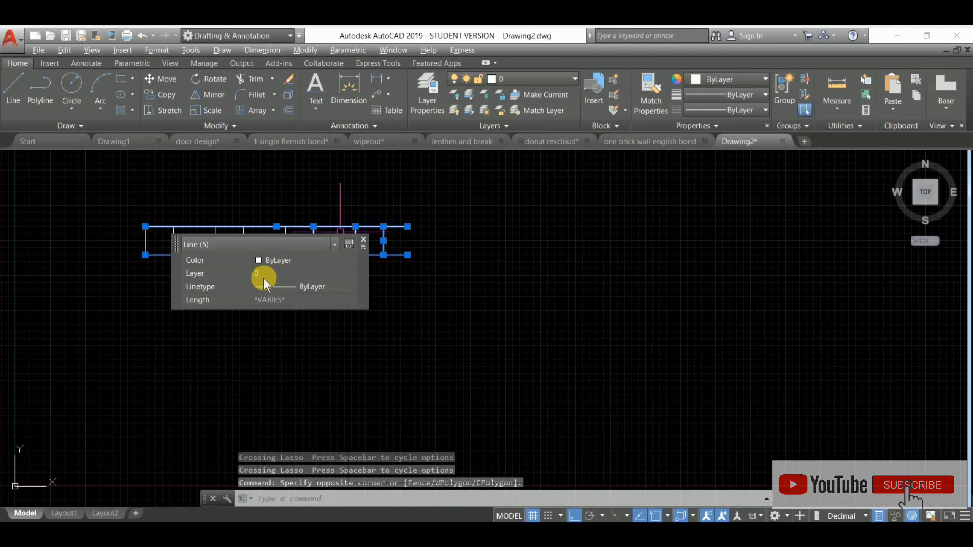
key("Escape")
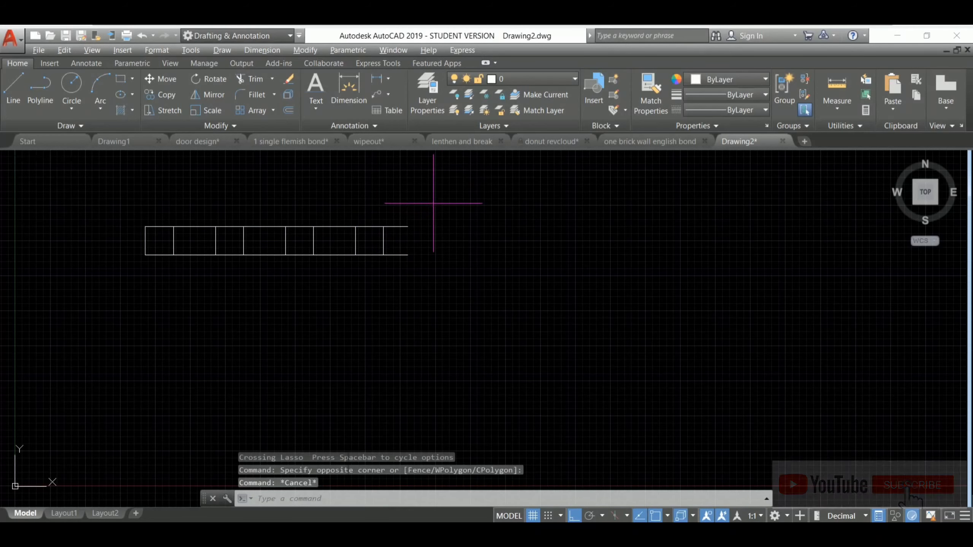
Erase the entire divided strip, including both horizontal lines and all vertical dividers
left_click(433, 204)
left_click(115, 283)
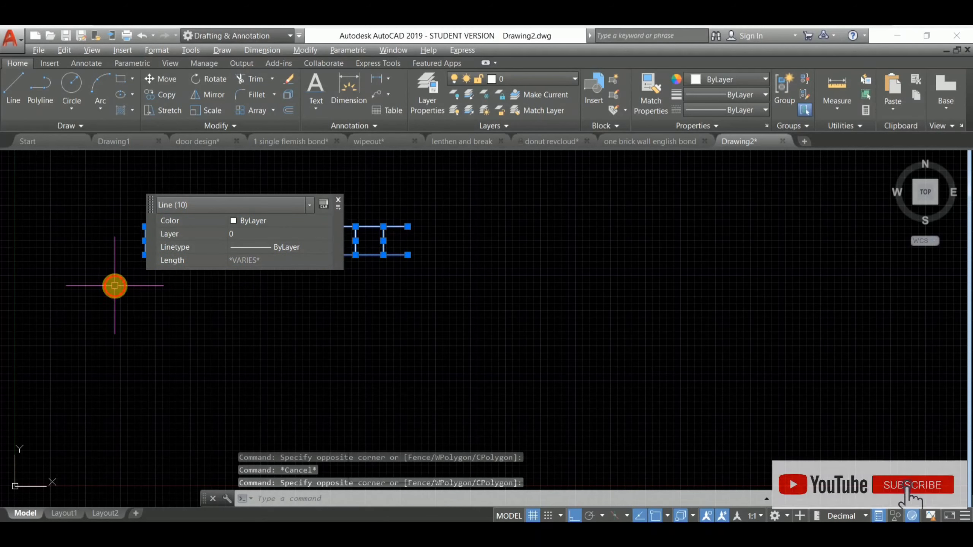
type("E")
key("Return")
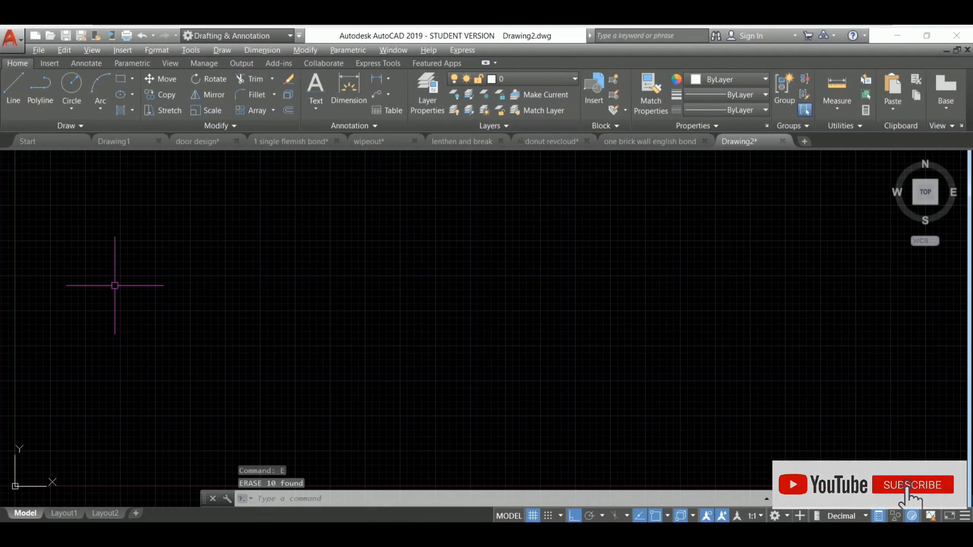